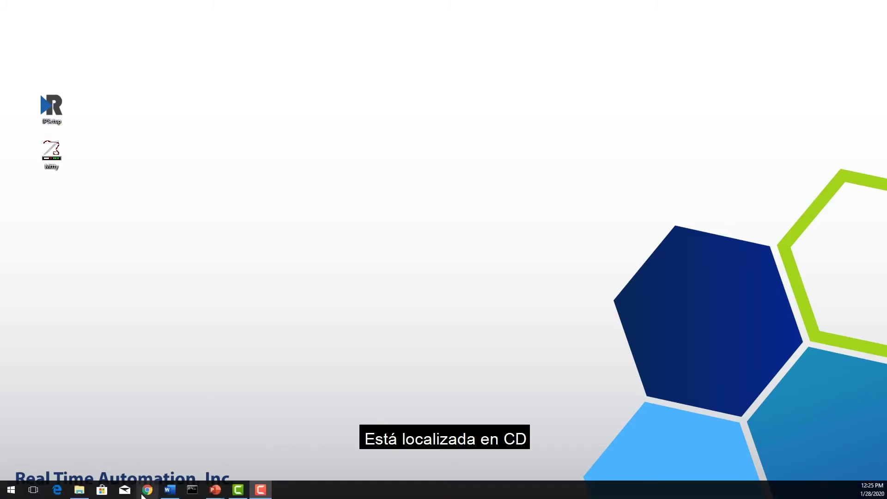
Load rtautomation.com in Chrome and go to the SUPPORT > 460 Tools page
{"action": "left_click", "coordinate": [147, 490]}
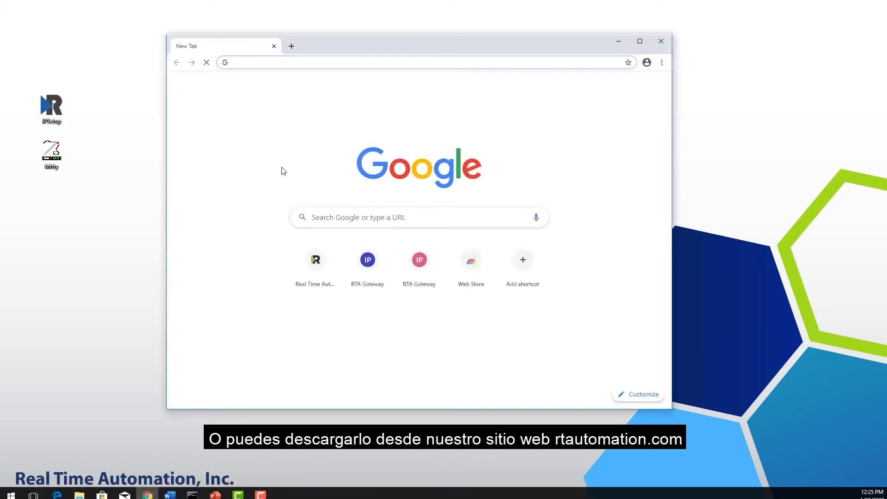
{"action": "type", "text": "rt"}
{"action": "key", "text": "Return"}
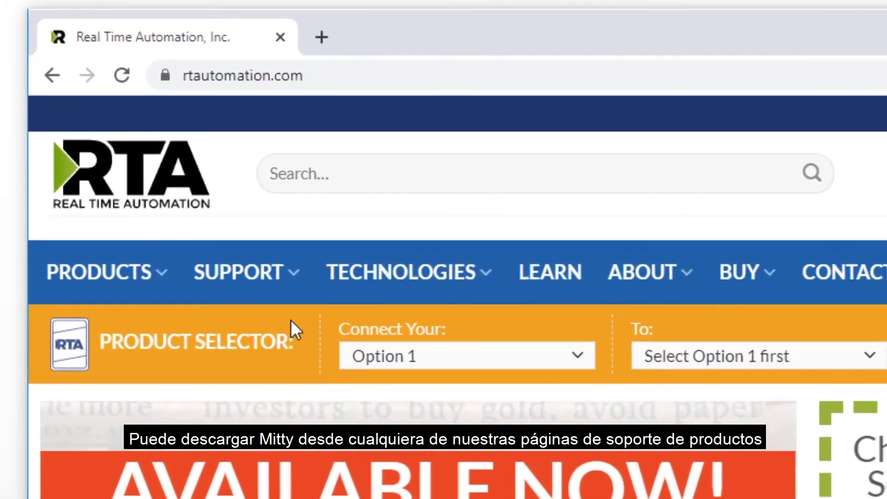
{"action": "mouse_move", "coordinate": [242, 290]}
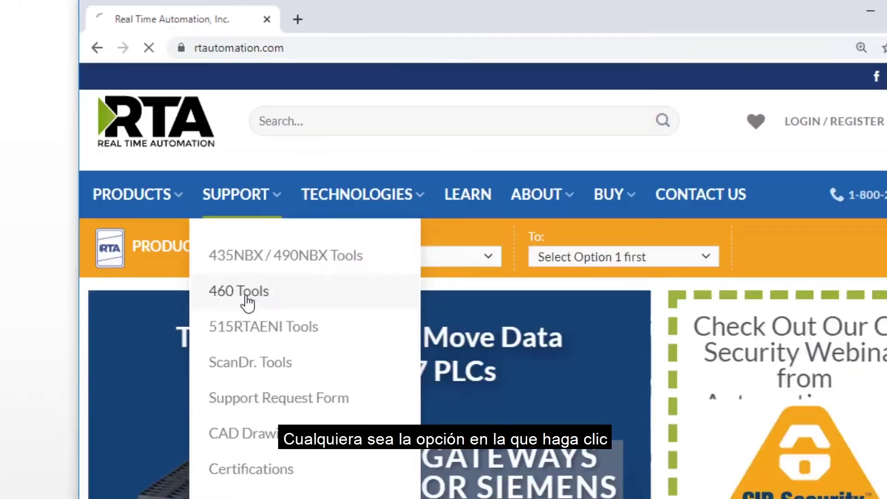
{"action": "left_click", "coordinate": [241, 402]}
Start the Mttty.exe download, cancel the Save As, and close Chrome
{"action": "left_click", "coordinate": [172, 334]}
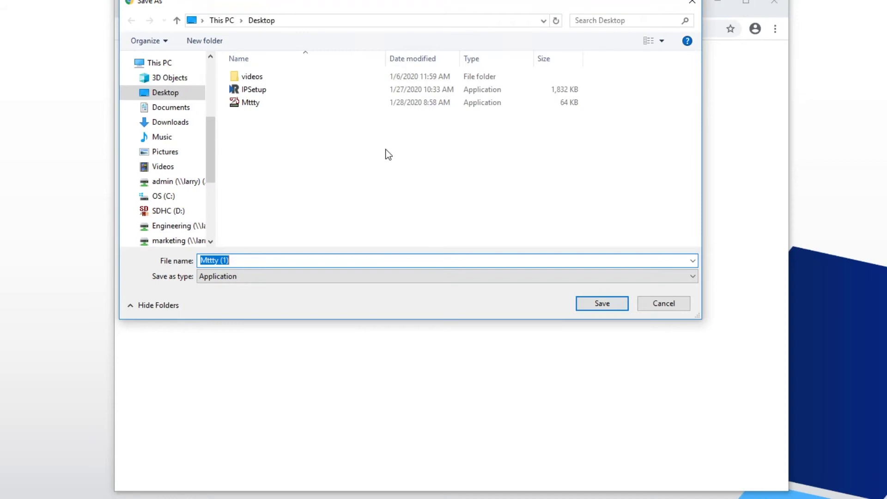
{"action": "left_click", "coordinate": [653, 305]}
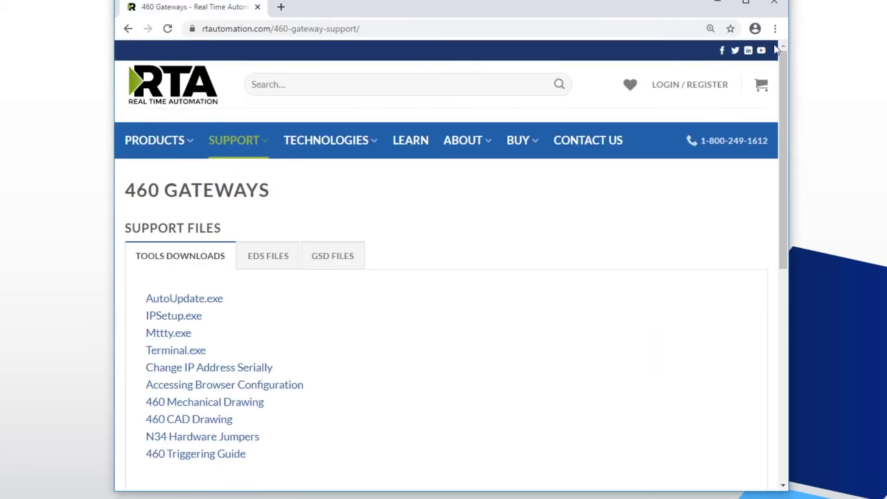
{"action": "left_click", "coordinate": [774, 2]}
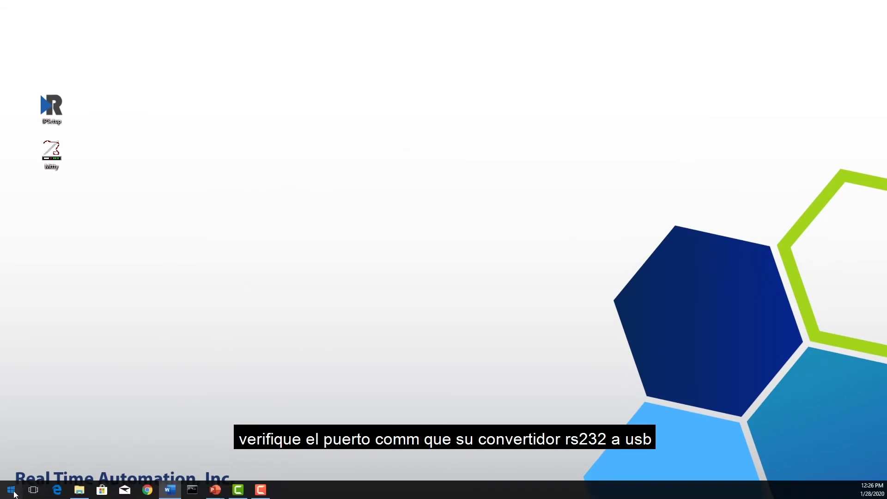
Search for Device Manager and expand Ports (COM & LPT) to find the Prolific adapter on COM3
{"action": "left_click", "coordinate": [140, 426]}
{"action": "type", "text": "device mana"}
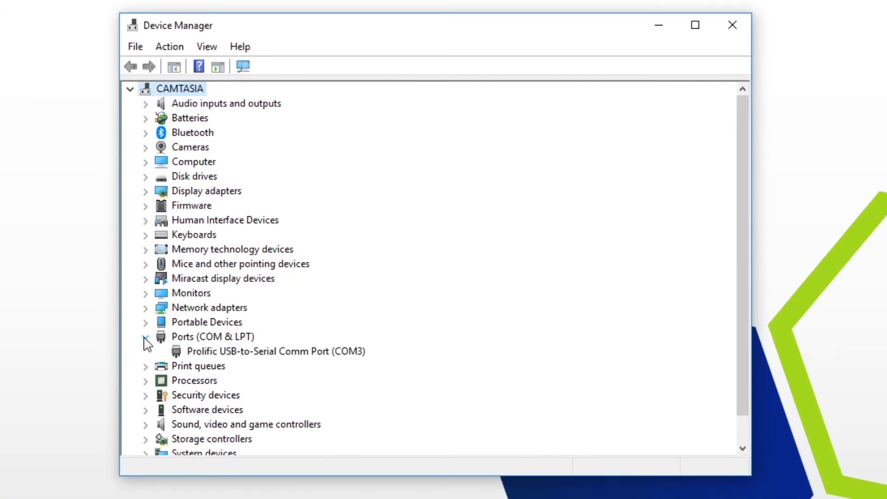
{"action": "left_click", "coordinate": [313, 356]}
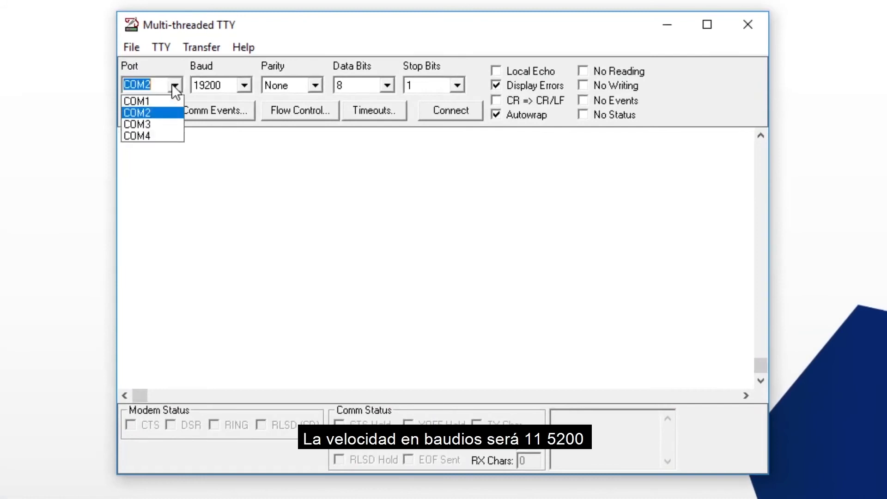
Set the Mttty port to COM3 and the baud rate to 115200
{"action": "left_click", "coordinate": [152, 124]}
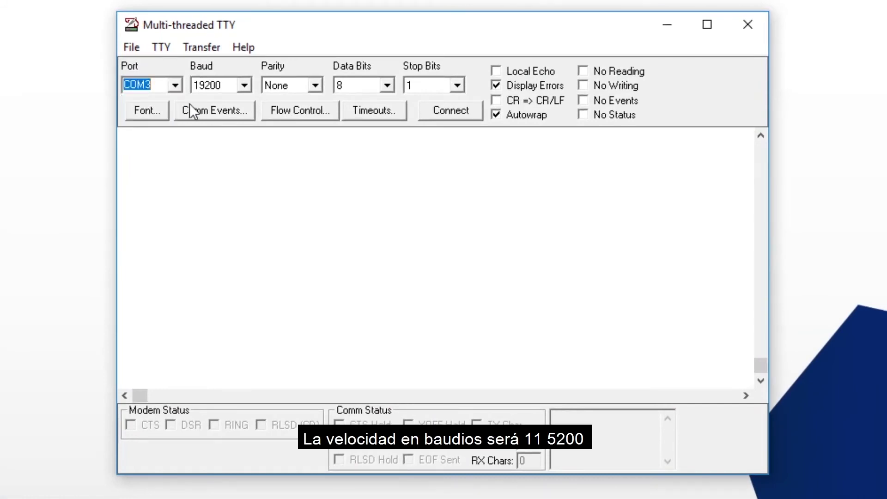
{"action": "left_click", "coordinate": [244, 85]}
{"action": "left_click", "coordinate": [211, 147]}
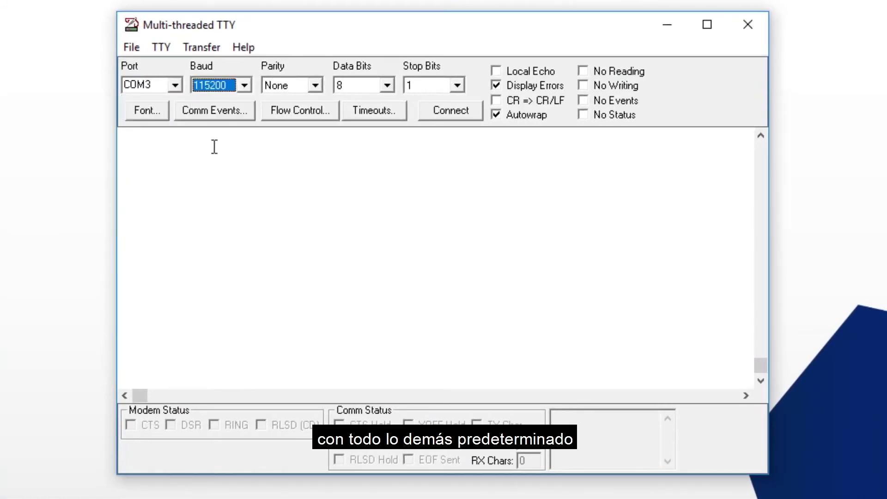
Set the terminal font size to 14
{"action": "left_click", "coordinate": [148, 111]}
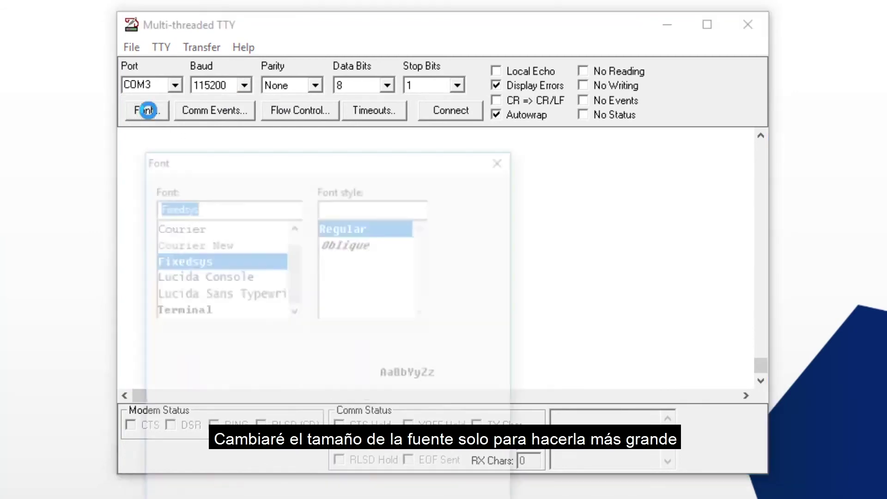
{"action": "type", "text": "14"}
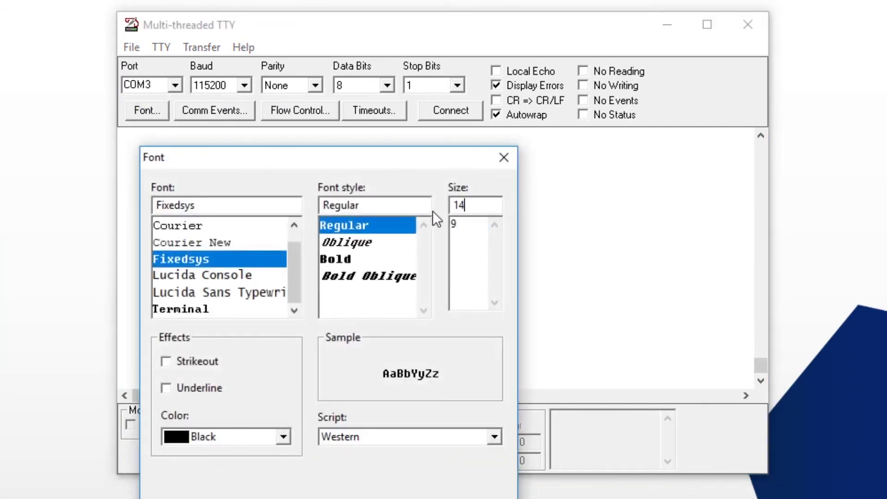
{"action": "key", "text": "Return"}
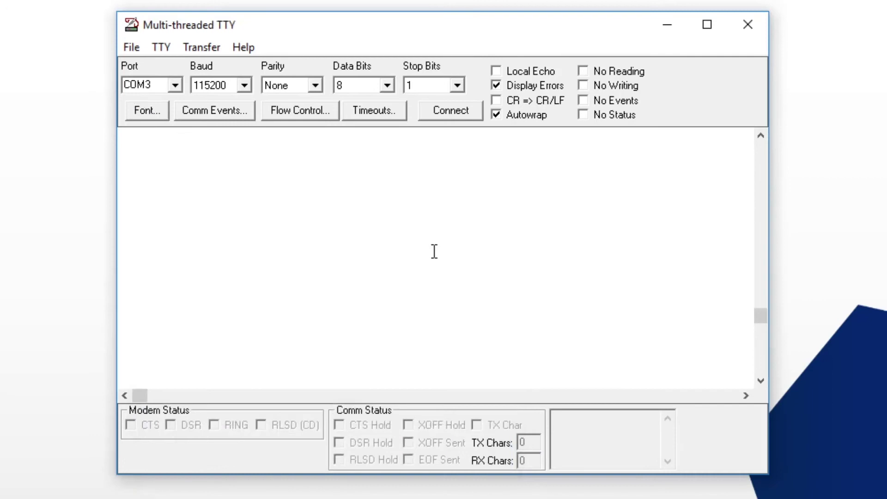
Connect on COM3 and run setup to list IP 10.1.16.23 with mask 255.255.0.0
{"action": "left_click", "coordinate": [459, 112]}
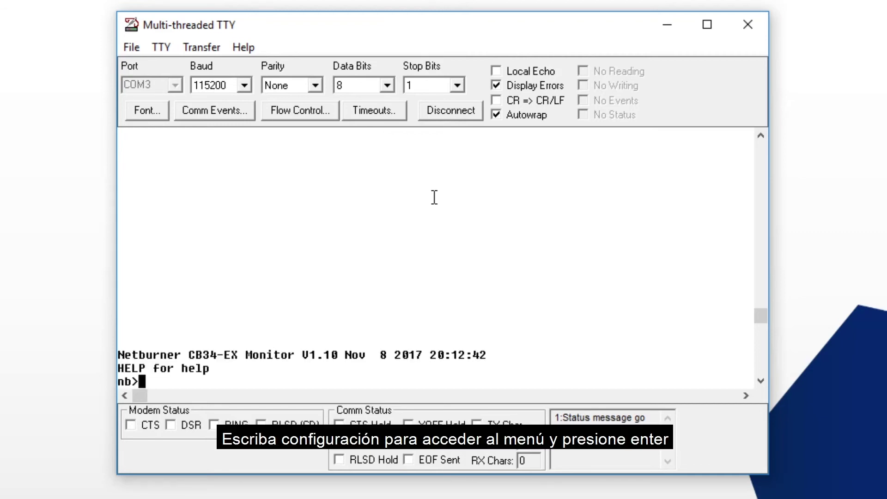
{"action": "type", "text": "setup"}
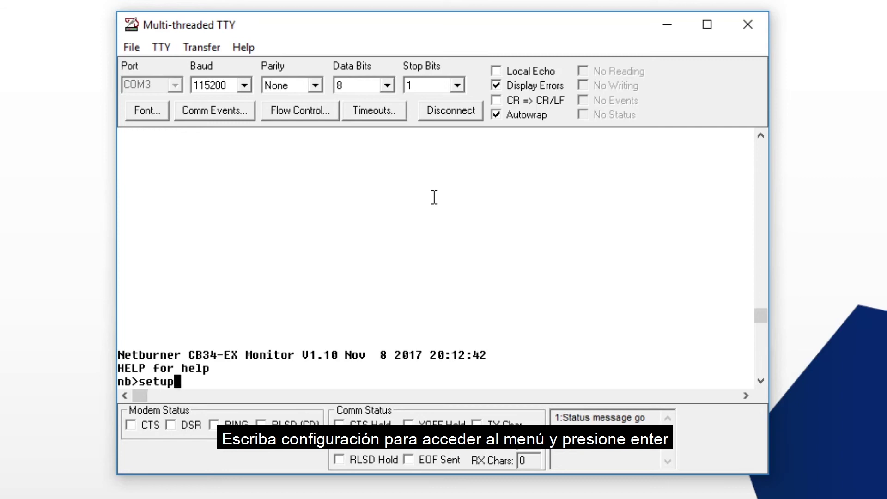
{"action": "key", "text": "Return"}
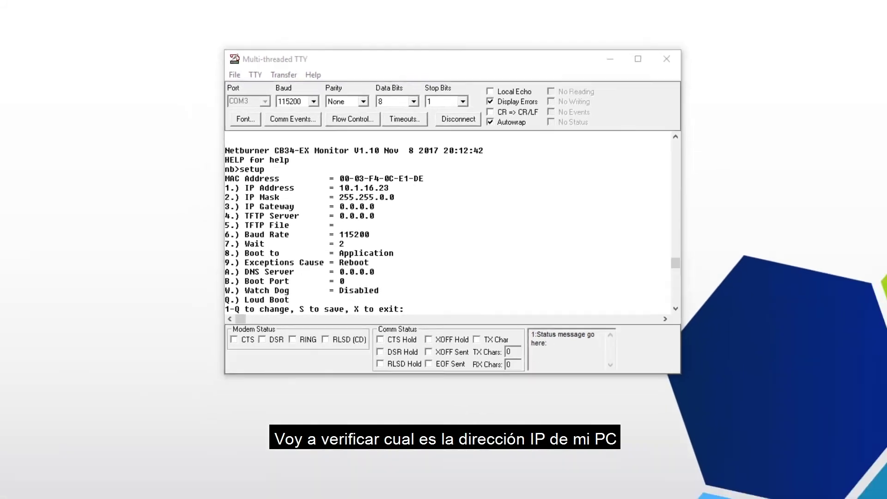
Open the network status settings from Start search and go to the adapter list
{"action": "left_click", "coordinate": [10, 490]}
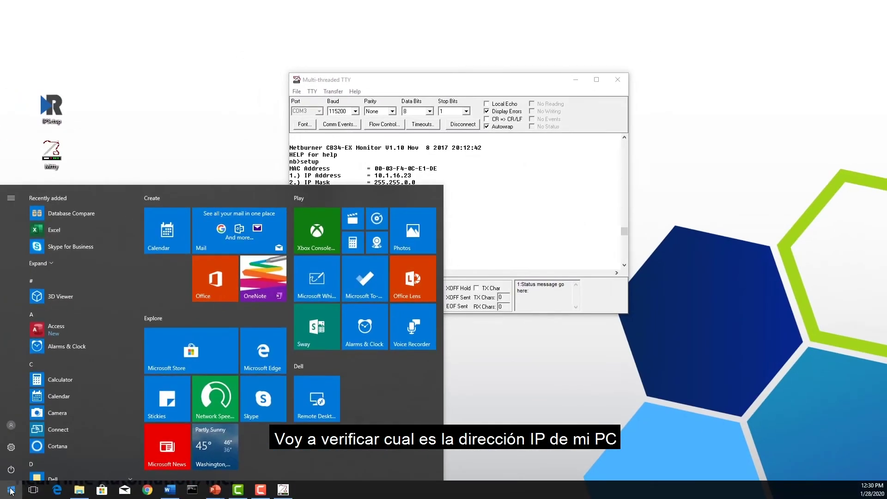
{"action": "type", "text": "network"}
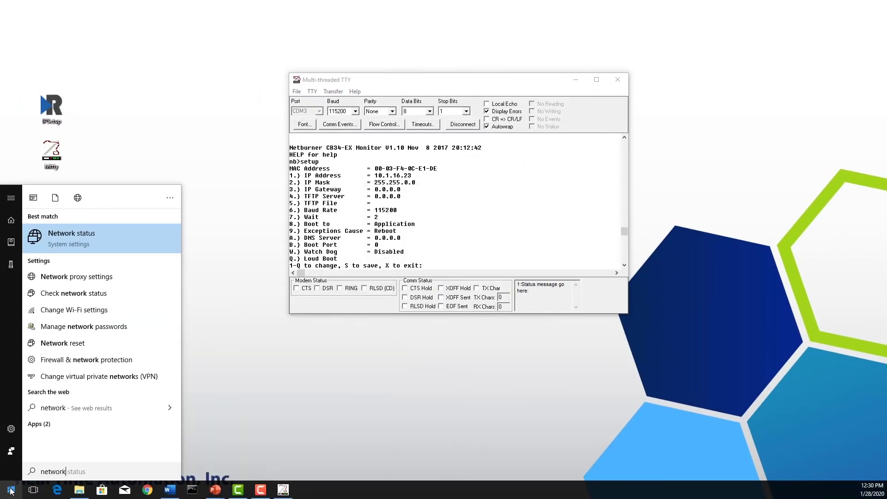
{"action": "key", "text": "Return"}
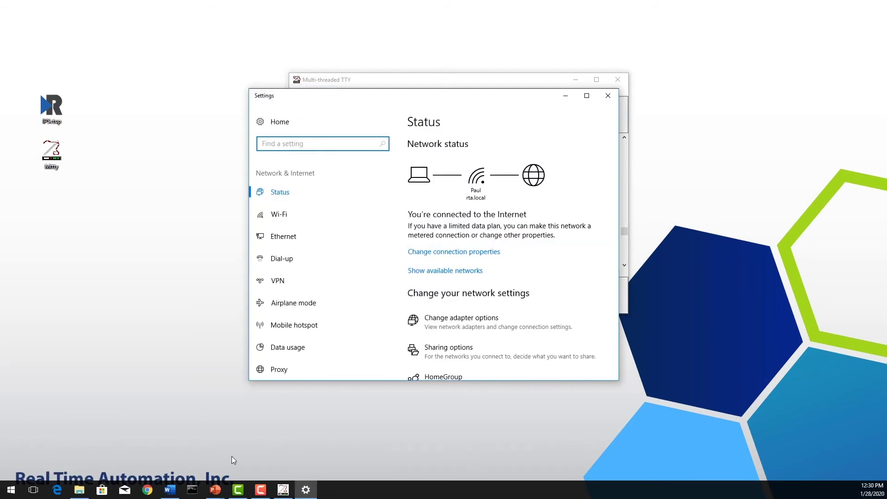
{"action": "left_click", "coordinate": [476, 327]}
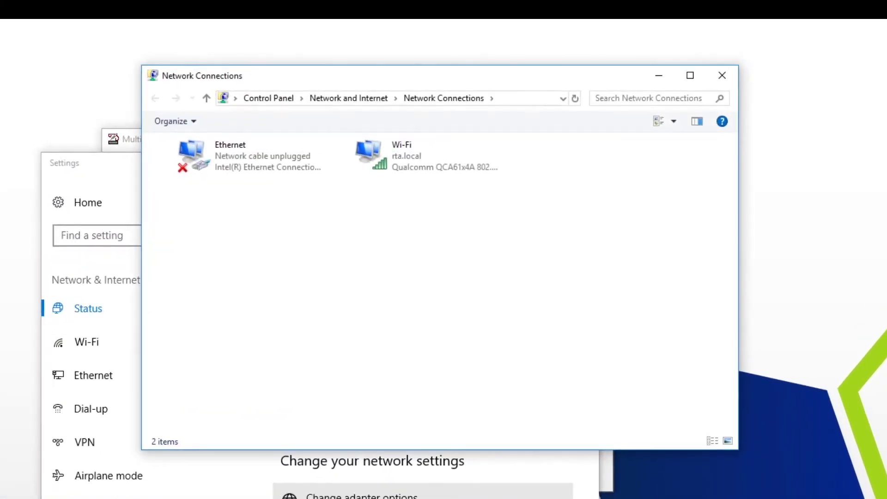
Check the Ethernet adapter's IPv4 settings (192.168.0.100, mask 255.255.255.0) and close without changes
{"action": "right_click", "coordinate": [241, 156]}
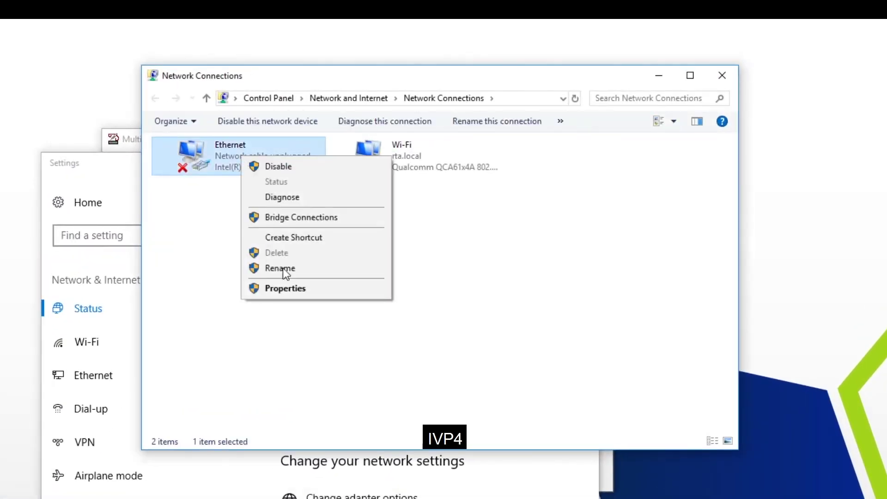
{"action": "left_click", "coordinate": [291, 287]}
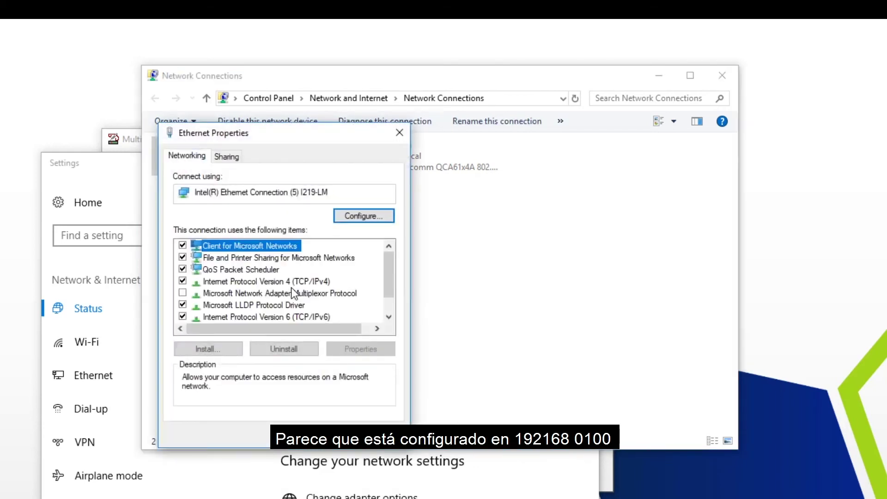
{"action": "left_click", "coordinate": [297, 282]}
{"action": "left_click", "coordinate": [346, 347]}
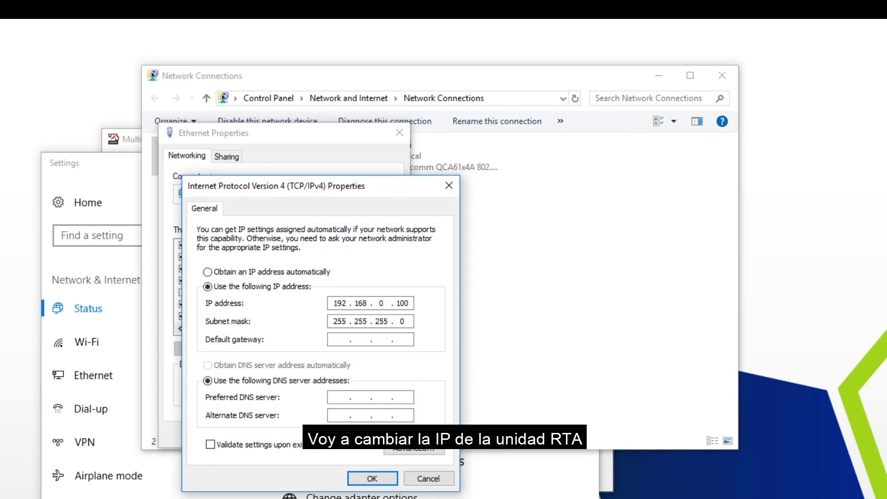
{"action": "left_click", "coordinate": [375, 479]}
{"action": "left_click", "coordinate": [335, 436]}
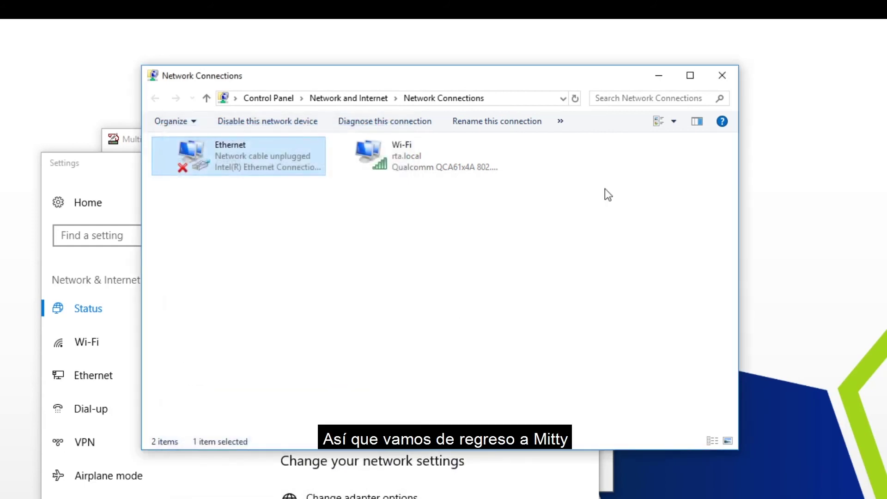
Close the network windows and set the gateway IP address to 192.168.0.23 with option 1
{"action": "left_click", "coordinate": [722, 75]}
{"action": "left_click", "coordinate": [587, 163]}
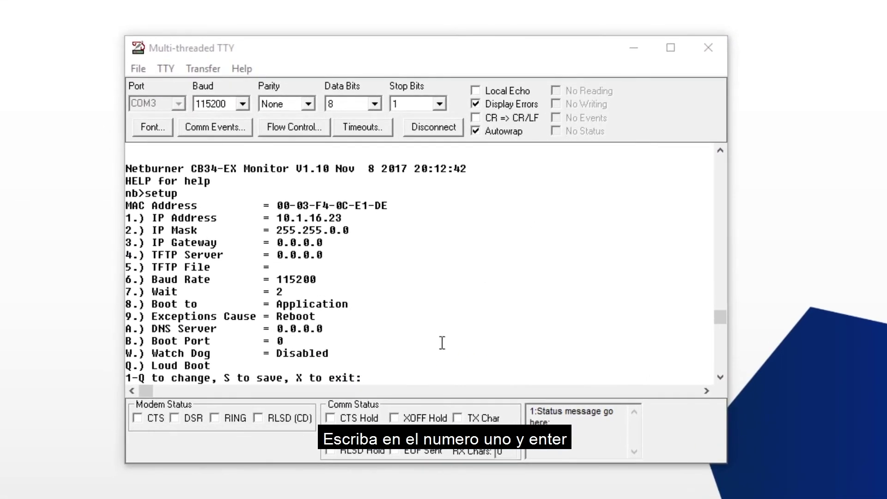
{"action": "left_click", "coordinate": [436, 351]}
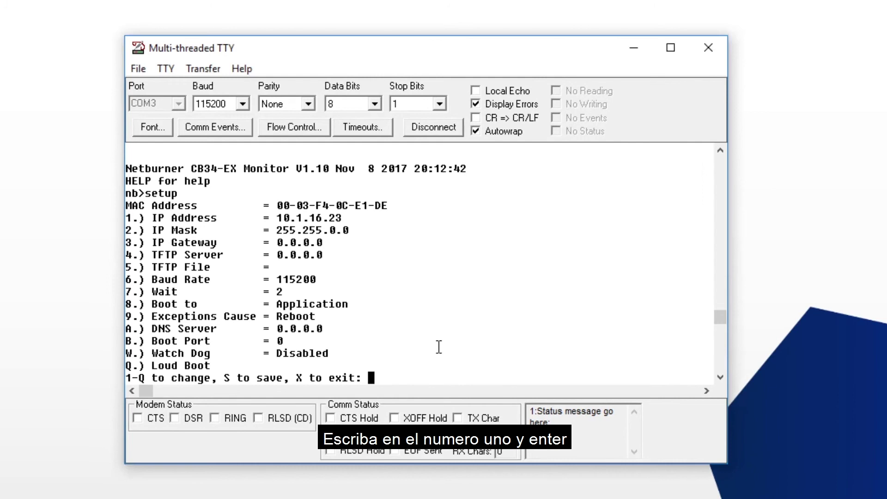
{"action": "type", "text": "1"}
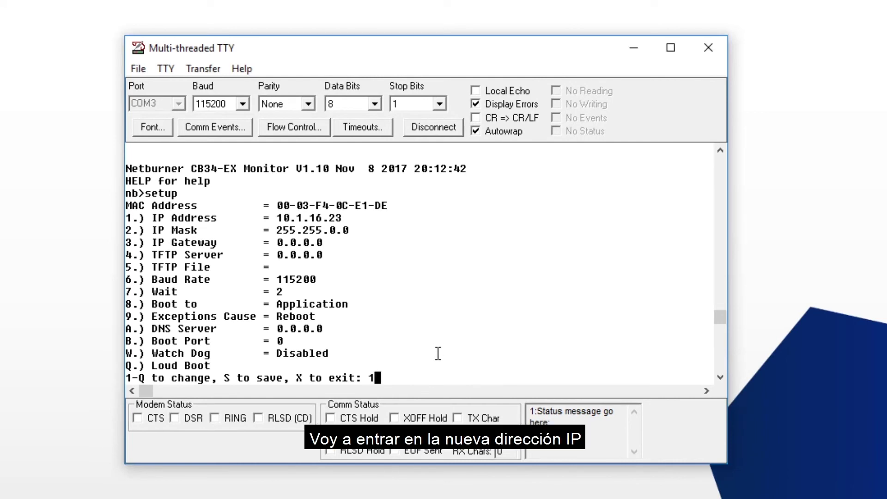
{"action": "type", "text": "192"}
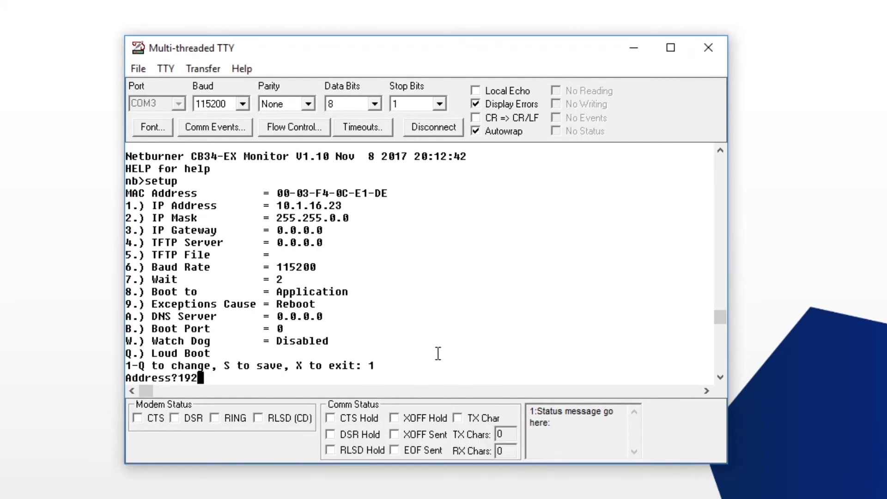
{"action": "type", "text": ".168.0.23"}
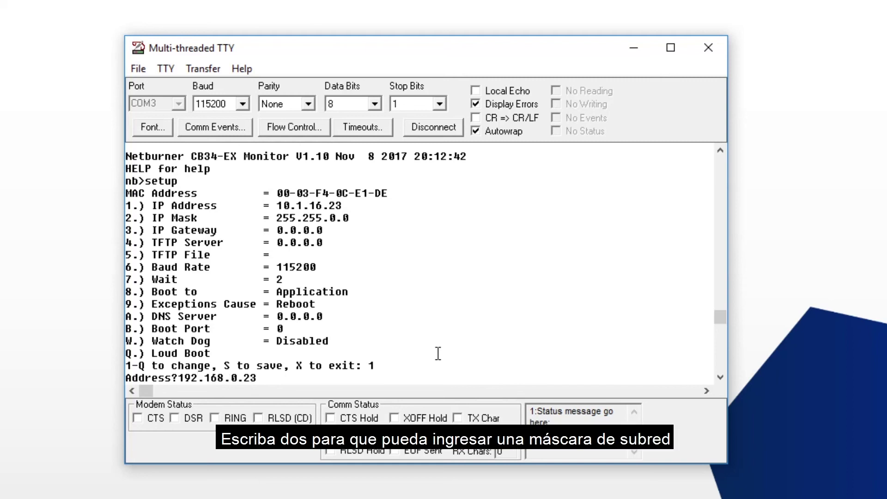
{"action": "key", "text": "Return"}
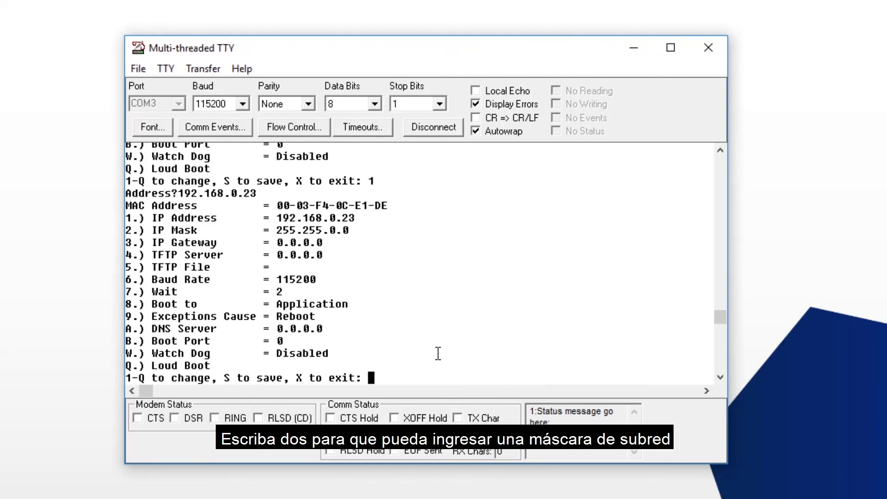
Set the gateway IP mask to 255.255.255.0 with option 2
{"action": "type", "text": "2"}
{"action": "key", "text": "Return"}
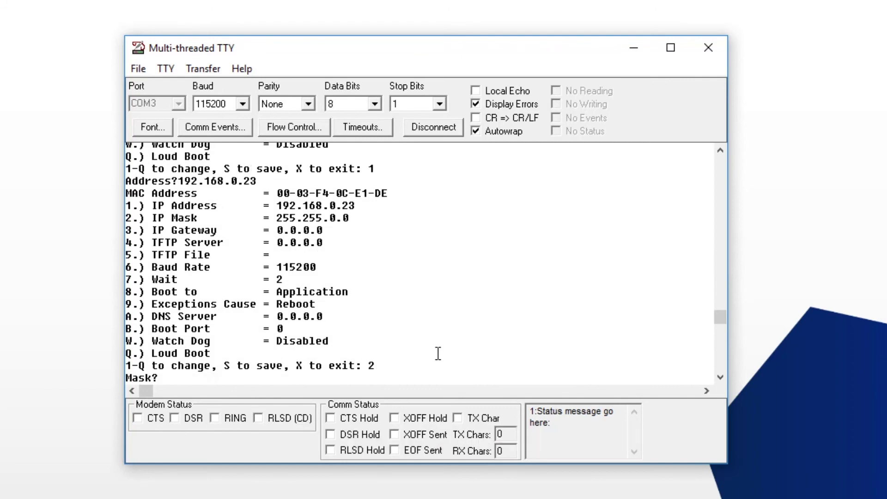
{"action": "type", "text": "255.255."}
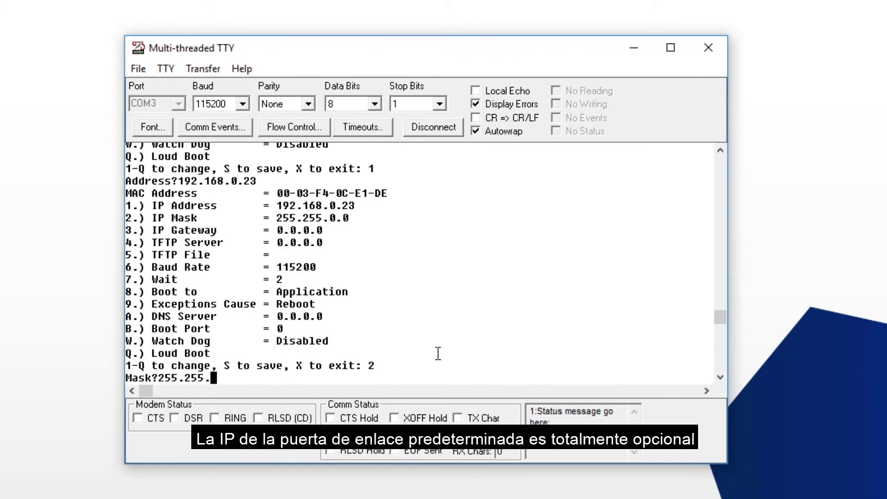
{"action": "type", "text": "255.0"}
{"action": "key", "text": "Return"}
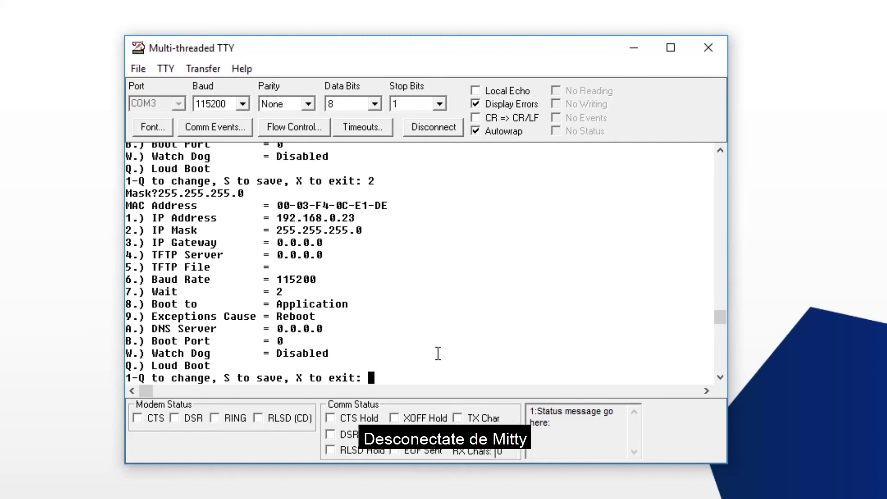
Save with S, disconnect and close Mttty, then begin entering 192.168.0.23 in Chrome
{"action": "type", "text": "sE"}
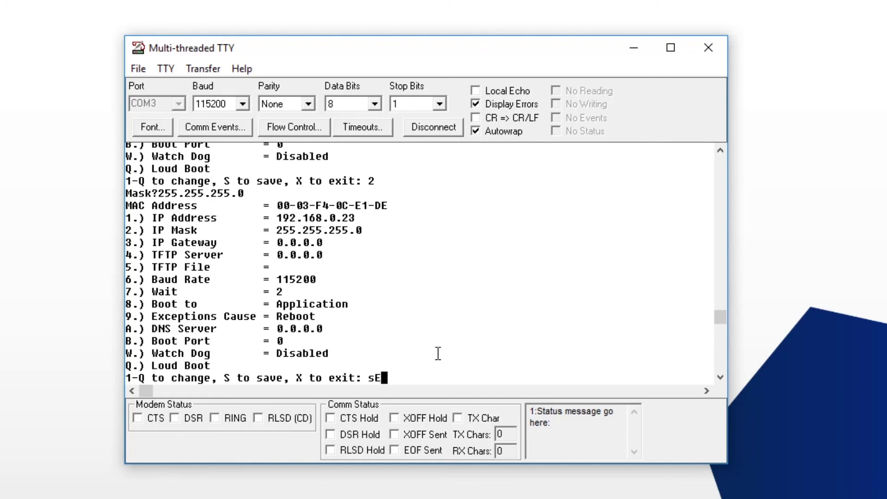
{"action": "left_click", "coordinate": [434, 130]}
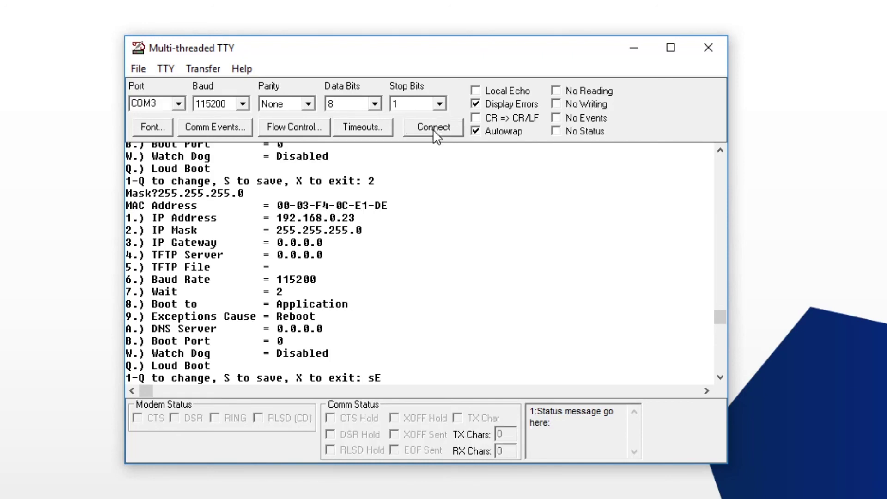
{"action": "left_click", "coordinate": [708, 48]}
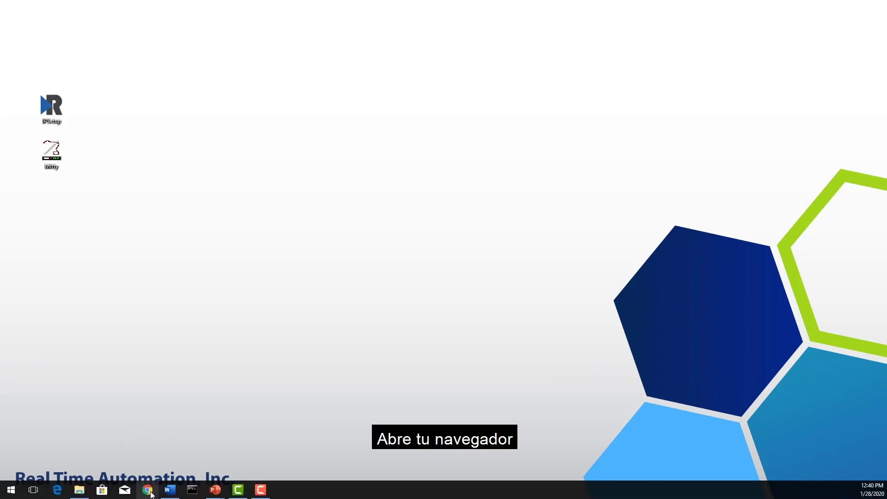
{"action": "left_click", "coordinate": [150, 493]}
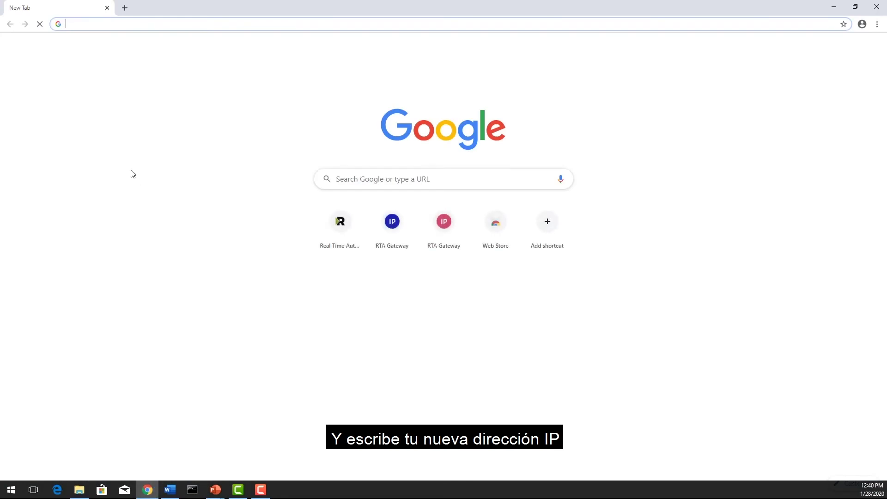
{"action": "type", "text": "192"}
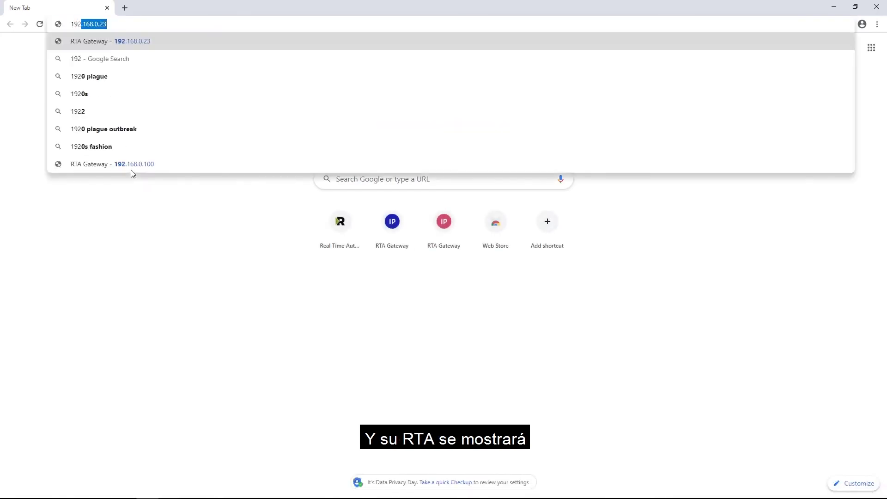